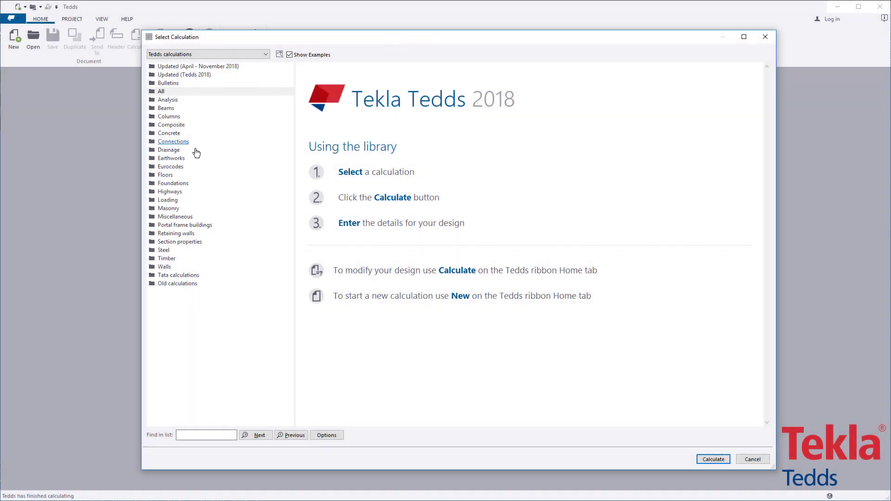
Step: Select RC column design (EN1992) under Eurocodes and read its description
{"action": "left_click", "coordinate": [181, 168]}
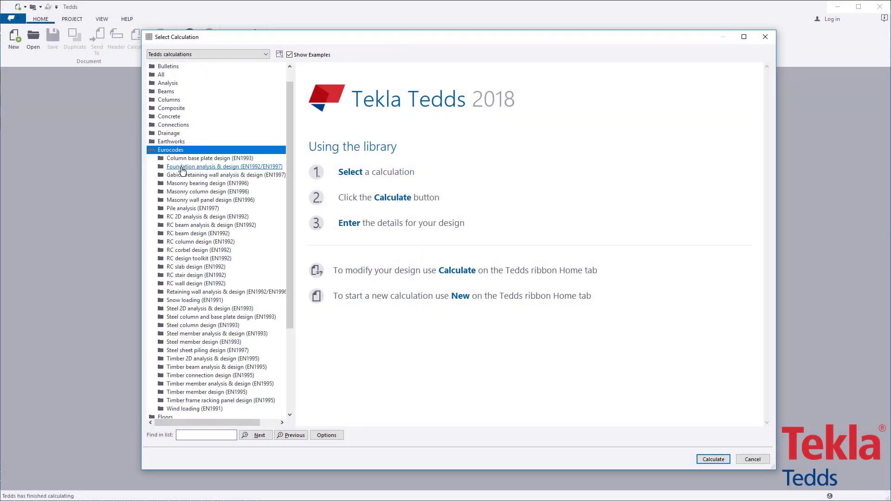
{"action": "left_click", "coordinate": [226, 242]}
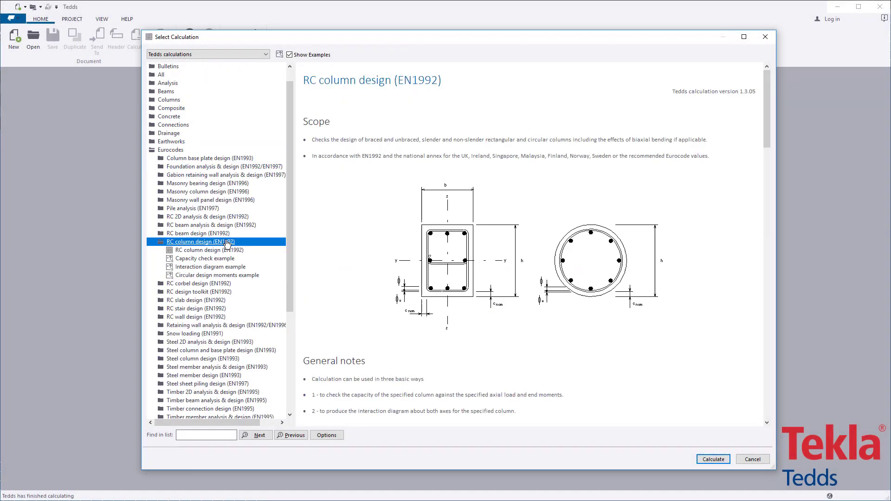
{"action": "left_click", "coordinate": [364, 125]}
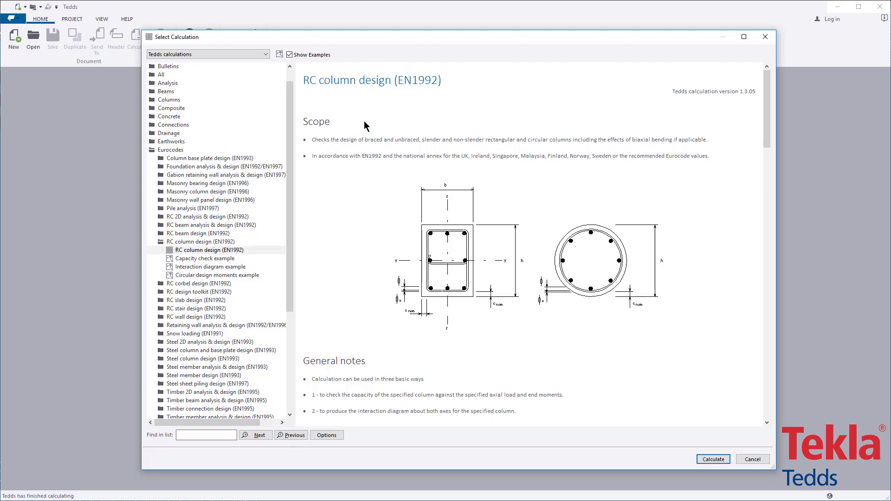
{"action": "scroll", "coordinate": [364, 125], "scroll_direction": "down", "scroll_amount": 7}
{"action": "scroll", "coordinate": [364, 125], "scroll_direction": "down", "scroll_amount": 10}
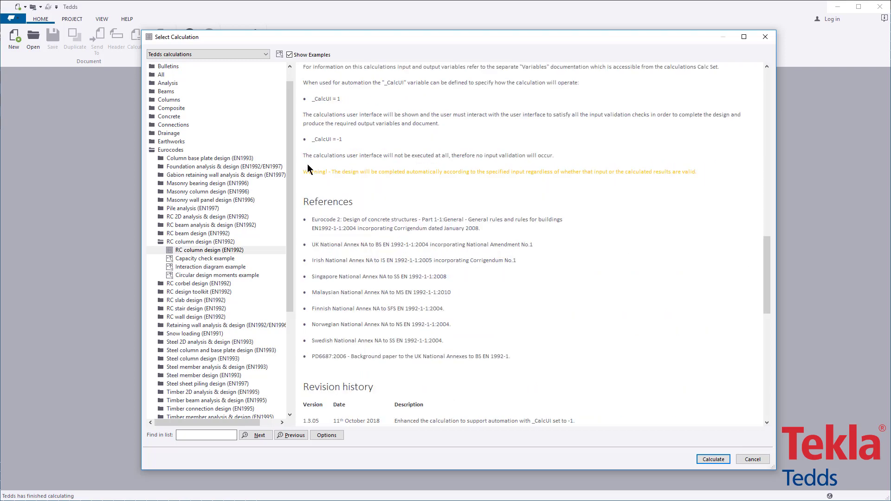
Step: Preview the Capacity check, Interaction diagram and Circular design moments example outputs
{"action": "left_click", "coordinate": [236, 262]}
{"action": "left_click", "coordinate": [238, 266]}
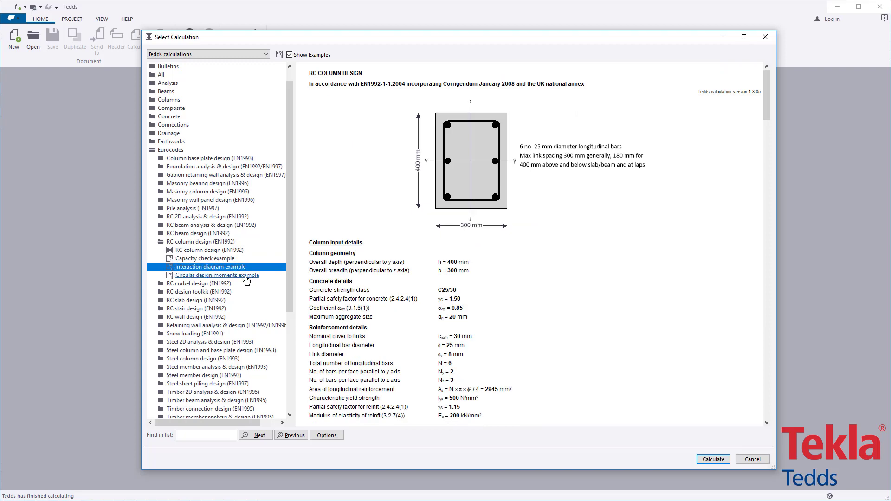
{"action": "left_click", "coordinate": [246, 275]}
{"action": "left_click", "coordinate": [235, 251]}
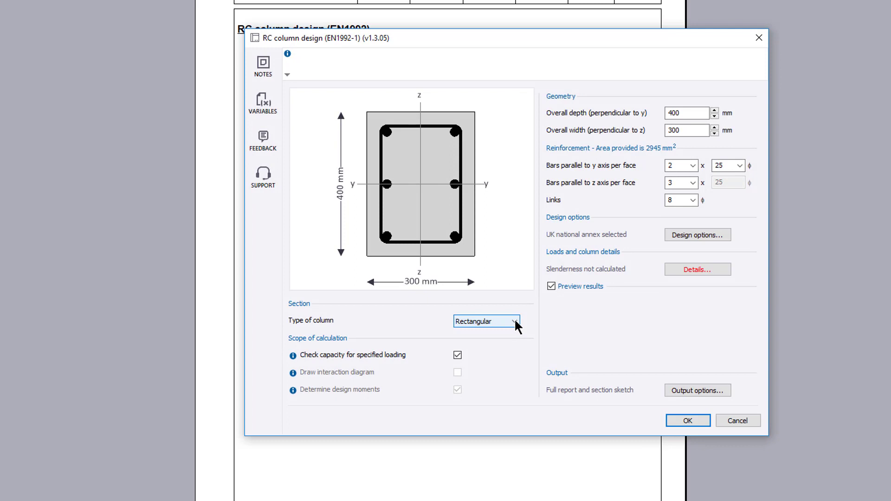
Step: Switch the column type to Circular and then back to Rectangular
{"action": "left_click", "coordinate": [515, 322]}
{"action": "key", "text": "Down"}
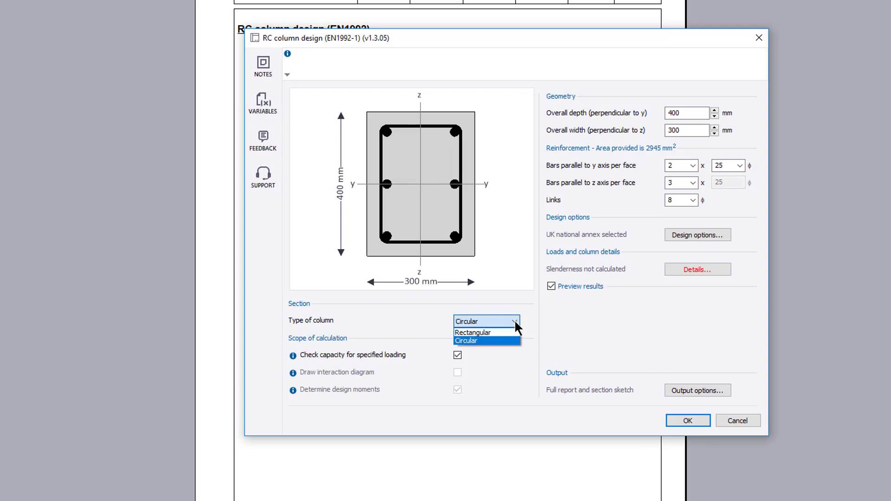
{"action": "left_click", "coordinate": [515, 321]}
{"action": "left_click", "coordinate": [515, 321]}
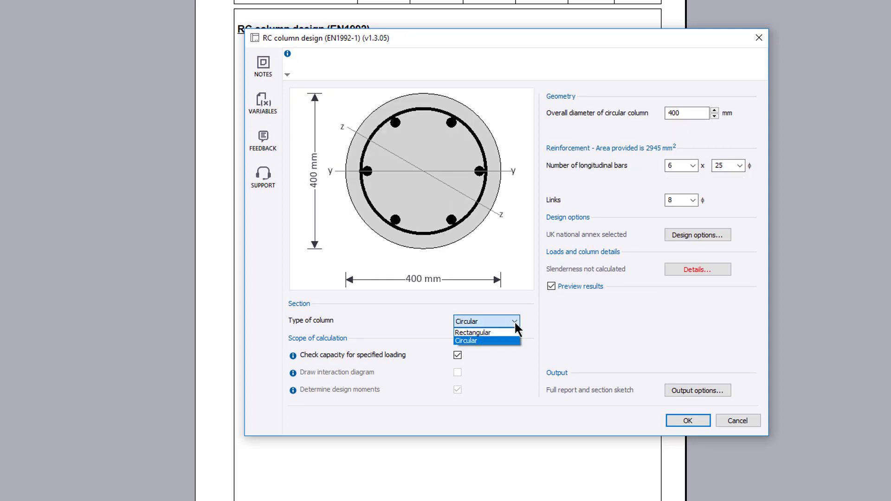
{"action": "key", "text": "Up"}
{"action": "left_click", "coordinate": [515, 325]}
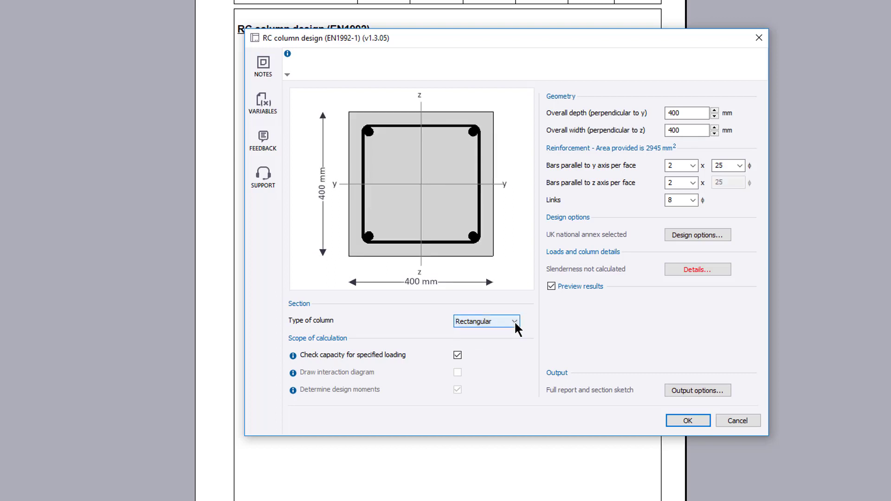
Step: Set overall depth to 500 mm and 3 bars per face parallel to z
{"action": "left_click", "coordinate": [685, 112]}
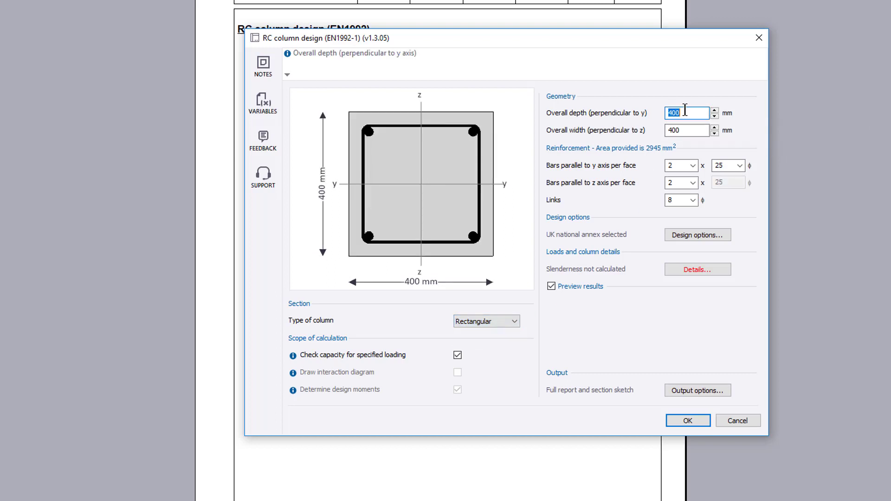
{"action": "type", "text": "500"}
{"action": "key", "text": "Tab"}
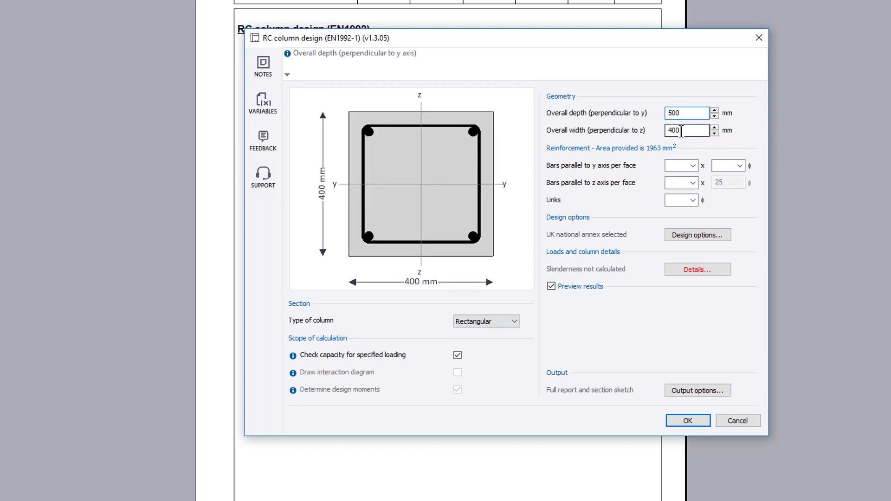
{"action": "left_click", "coordinate": [693, 182]}
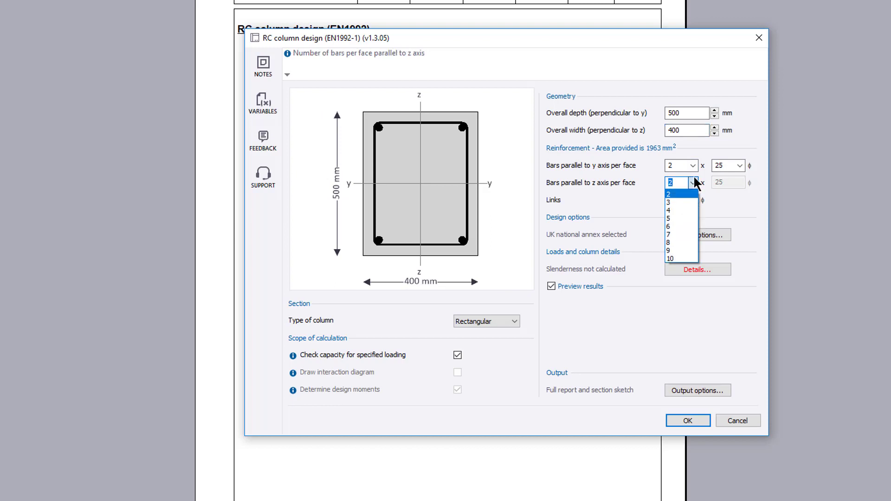
{"action": "key", "text": "Down"}
{"action": "key", "text": "Return"}
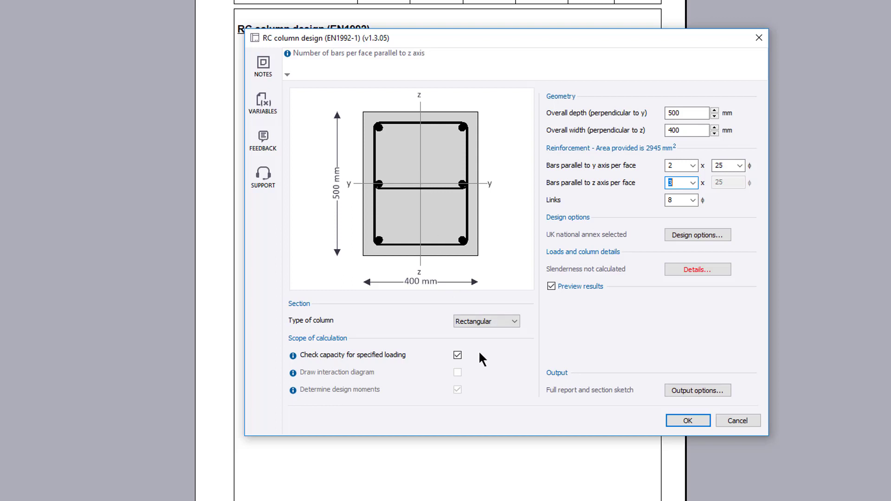
{"action": "mouse_move", "coordinate": [293, 357]}
Step: Review design options, keeping the UK national annex, fire exposure, cover and C40/50 concrete
{"action": "left_click", "coordinate": [708, 237]}
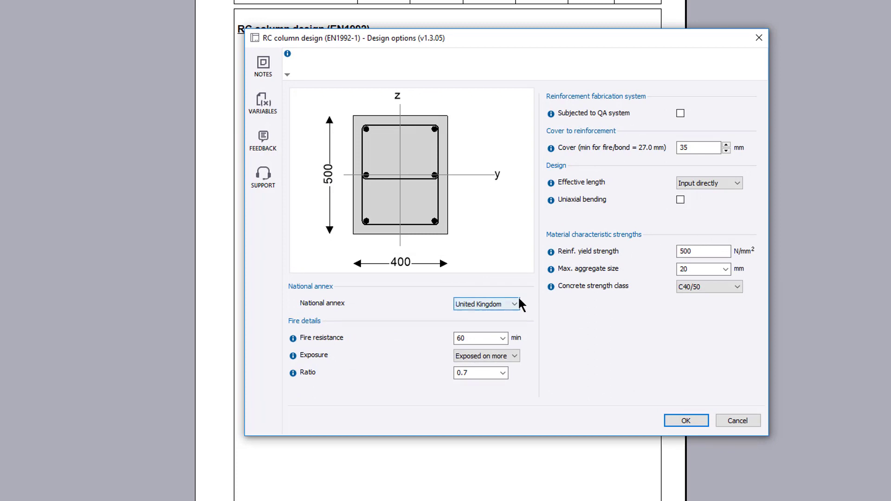
{"action": "left_click", "coordinate": [519, 305]}
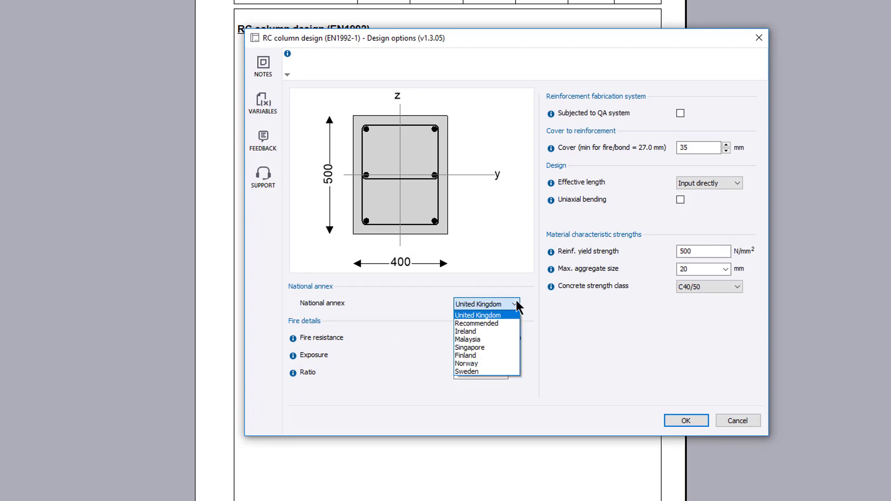
{"action": "left_click", "coordinate": [518, 306]}
{"action": "left_click", "coordinate": [517, 357]}
{"action": "left_click", "coordinate": [516, 358]}
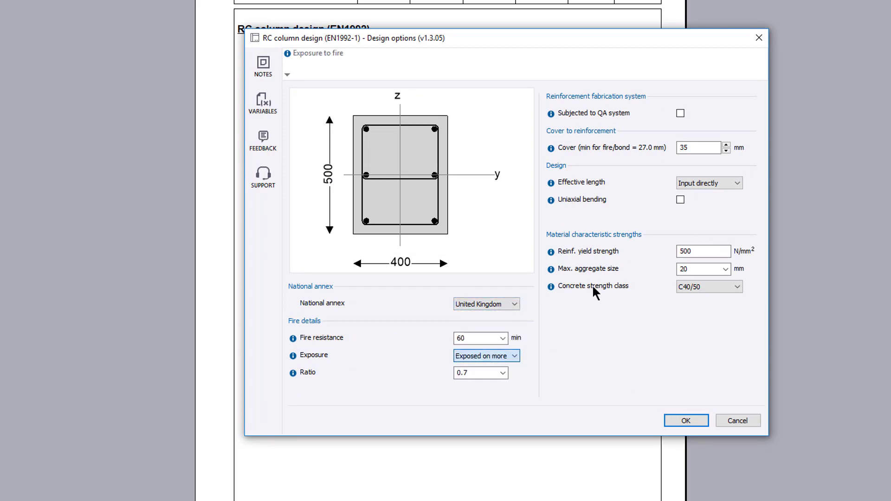
{"action": "left_click", "coordinate": [690, 148]}
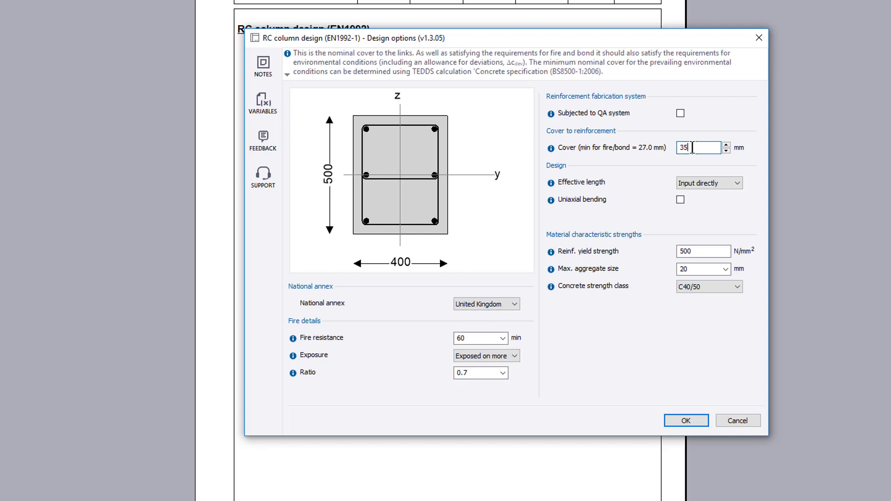
{"action": "left_click", "coordinate": [728, 291]}
{"action": "left_click", "coordinate": [726, 289]}
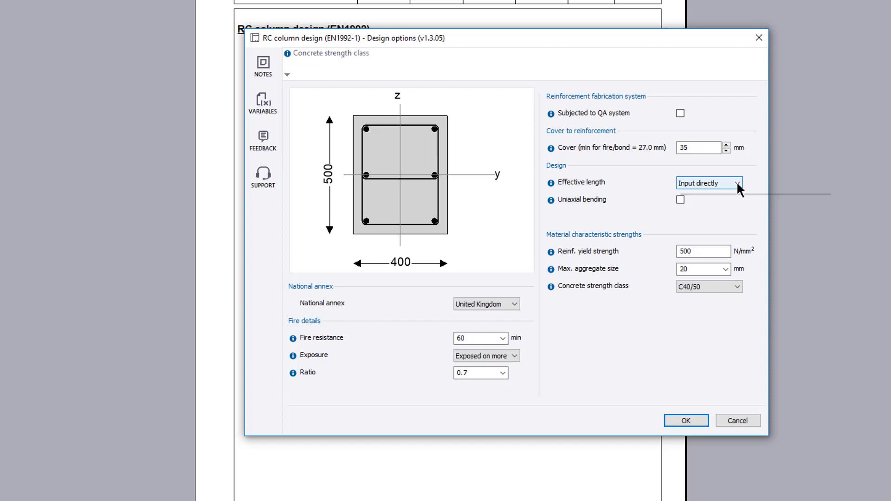
Step: Set effective length to PD6687 relative flexibilities, leave uniaxial bending off, and accept
{"action": "left_click", "coordinate": [737, 183]}
{"action": "key", "text": "Down"}
{"action": "key", "text": "Down"}
{"action": "key", "text": "Down"}
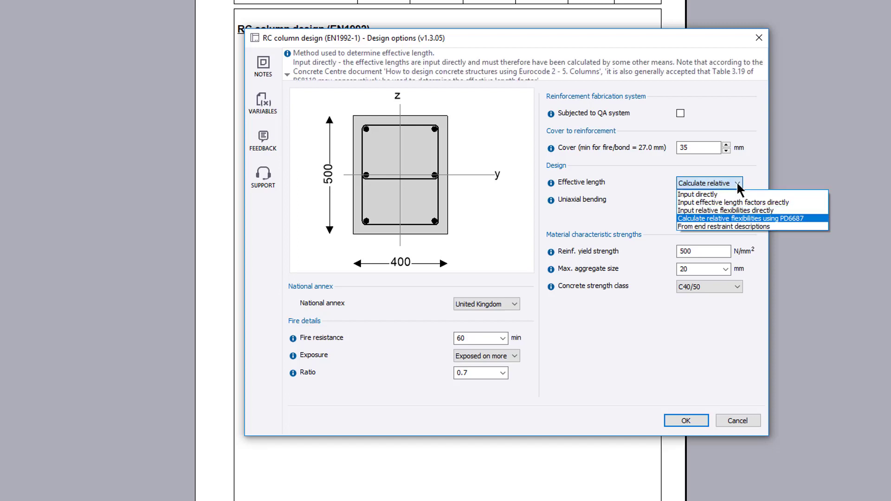
{"action": "key", "text": "Return"}
{"action": "left_click", "coordinate": [681, 199]}
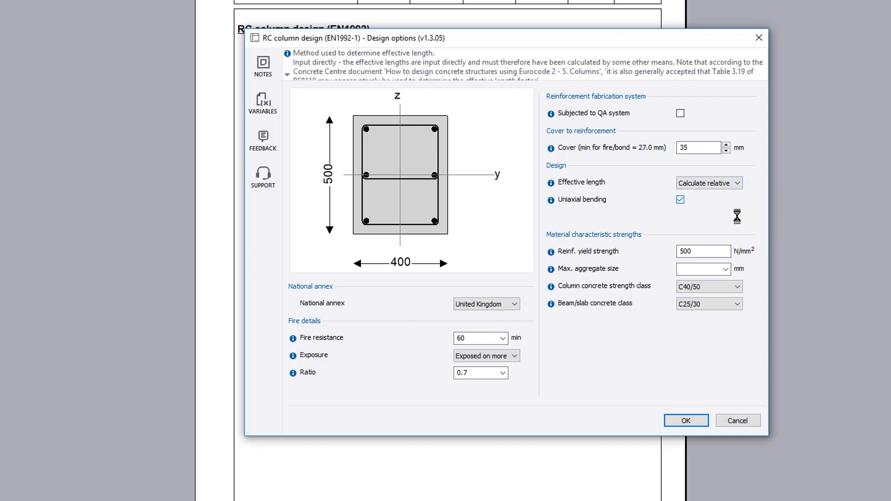
{"action": "left_click", "coordinate": [738, 218]}
{"action": "left_click", "coordinate": [741, 222]}
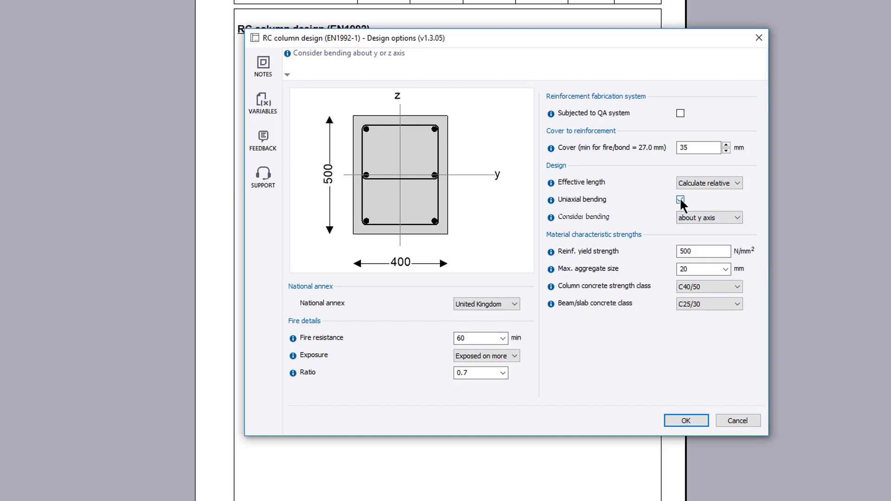
{"action": "left_click", "coordinate": [680, 199]}
{"action": "left_click", "coordinate": [686, 420]}
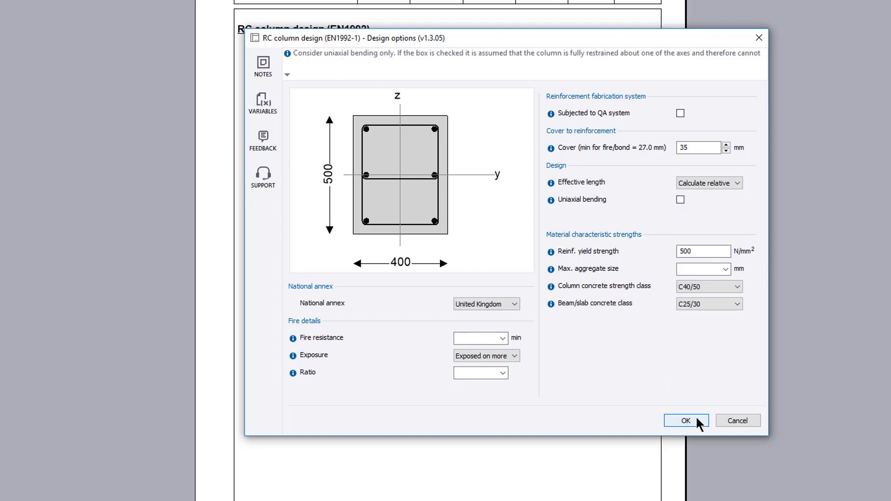
{"action": "left_click", "coordinate": [719, 271]}
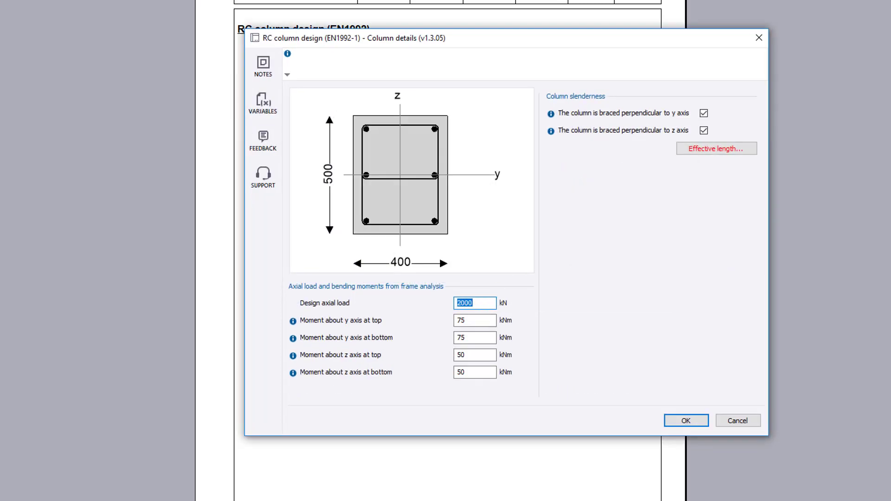
Step: Enter a 1500 kN design axial load and a 150 kNm top moment about y
{"action": "type", "text": "1500"}
{"action": "left_click", "coordinate": [481, 320]}
{"action": "type", "text": "150"}
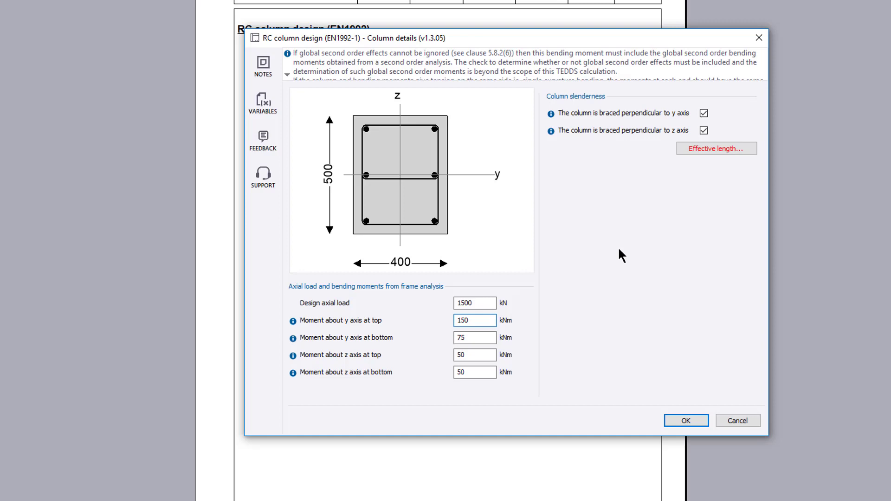
{"action": "left_click", "coordinate": [738, 147]}
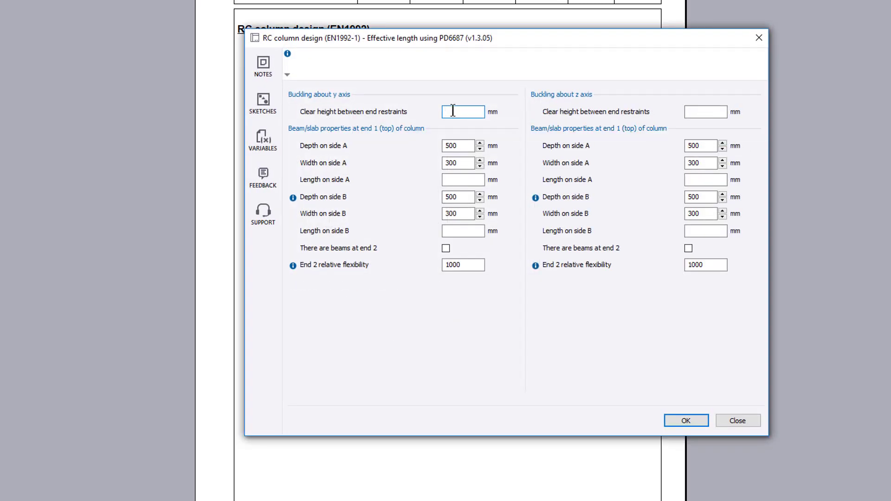
Step: Enter y-axis values: 2.5 m clear height, 5 m side A beam length, 0 side B depth
{"action": "type", "text": "2.5m"}
{"action": "key", "text": "Tab"}
{"action": "left_click", "coordinate": [459, 180]}
{"action": "type", "text": "5m"}
{"action": "key", "text": "Tab"}
{"action": "mouse_move", "coordinate": [293, 198]}
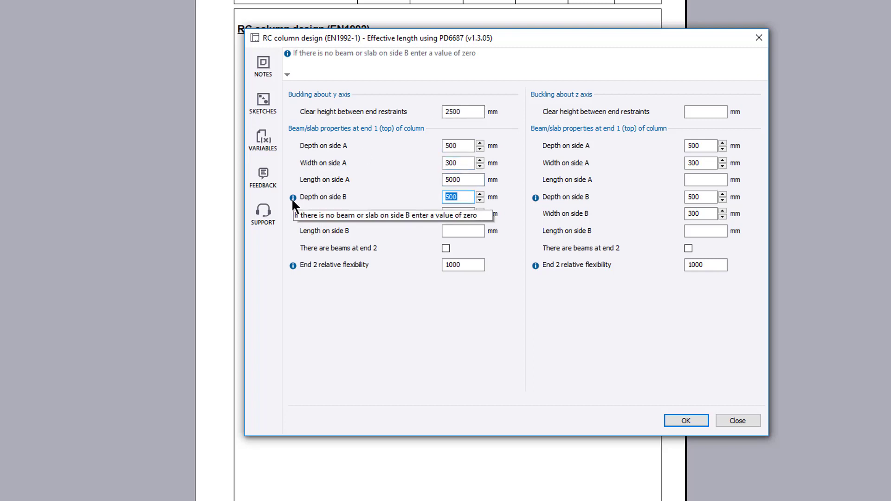
{"action": "type", "text": "0"}
Step: Enter matching z-axis values: 2.5 m clear height, 5 m side A, 0 side B, and accept
{"action": "left_click", "coordinate": [696, 111]}
{"action": "type", "text": "2.5m"}
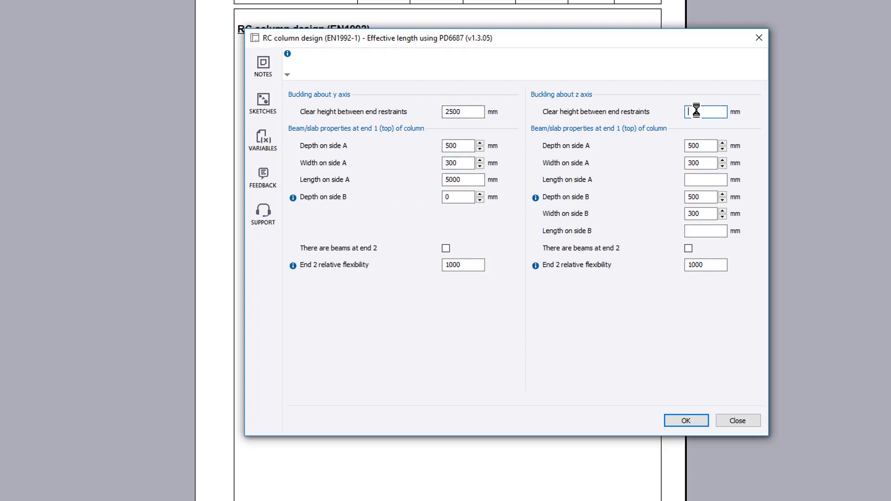
{"action": "key", "text": "Tab"}
{"action": "key", "text": "Tab"}
{"action": "key", "text": "Tab"}
{"action": "type", "text": "5m"}
{"action": "key", "text": "Tab"}
{"action": "type", "text": "0"}
{"action": "key", "text": "Tab"}
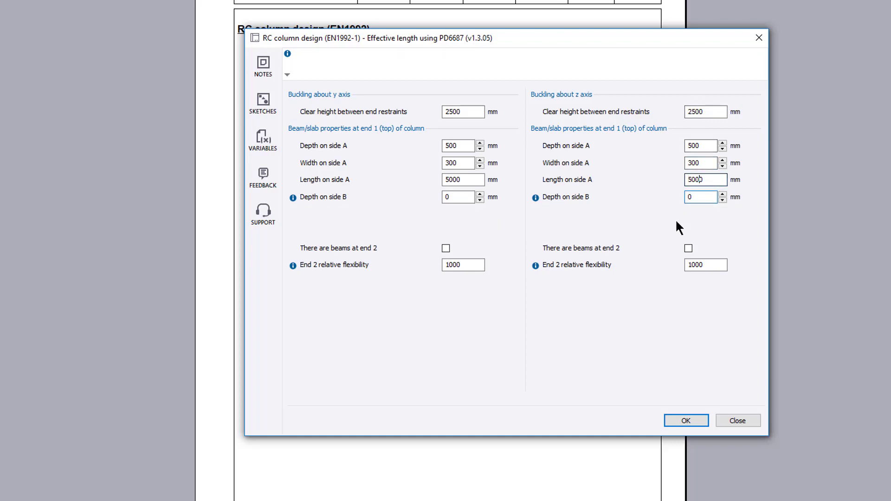
{"action": "left_click", "coordinate": [699, 413]}
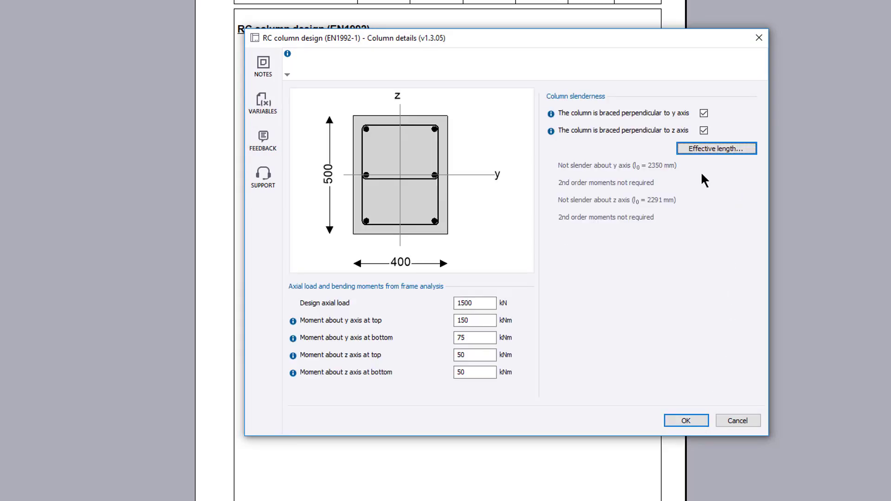
Step: Raise the design axial load to 3500 kN, making the column slender about z
{"action": "double_click", "coordinate": [487, 303]}
{"action": "type", "text": "3500"}
{"action": "key", "text": "Tab"}
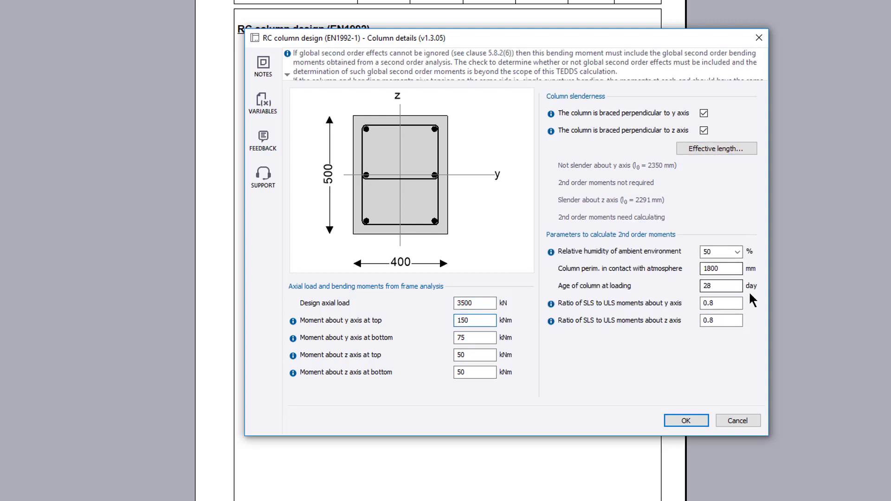
Step: Accept the column details to preview utilisations of 0.48 (y), 0.31 (z) and 0.55 biaxial
{"action": "left_click", "coordinate": [686, 421]}
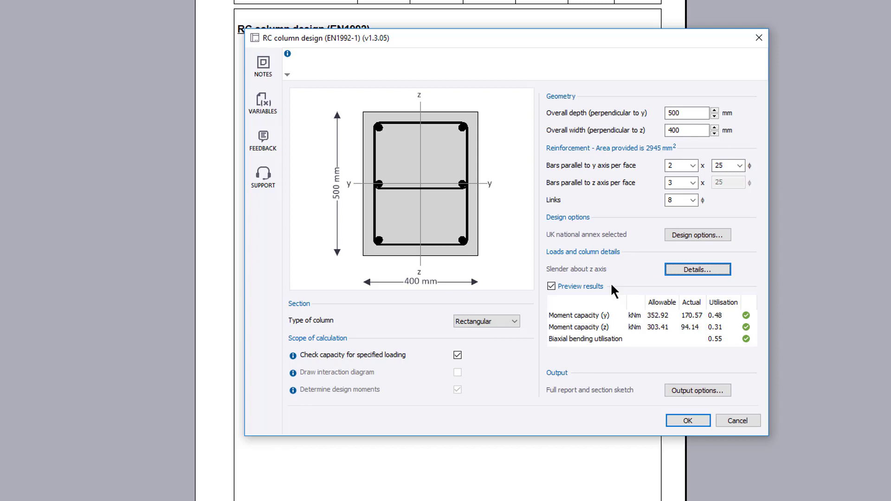
Step: Replace Check capacity with Draw interaction diagram and preview the y- and z-axis diagrams
{"action": "left_click", "coordinate": [458, 353]}
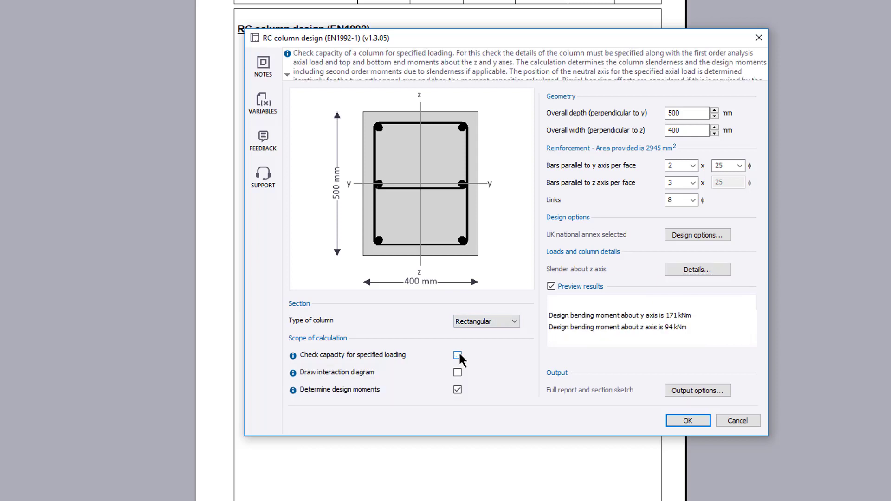
{"action": "left_click", "coordinate": [458, 372]}
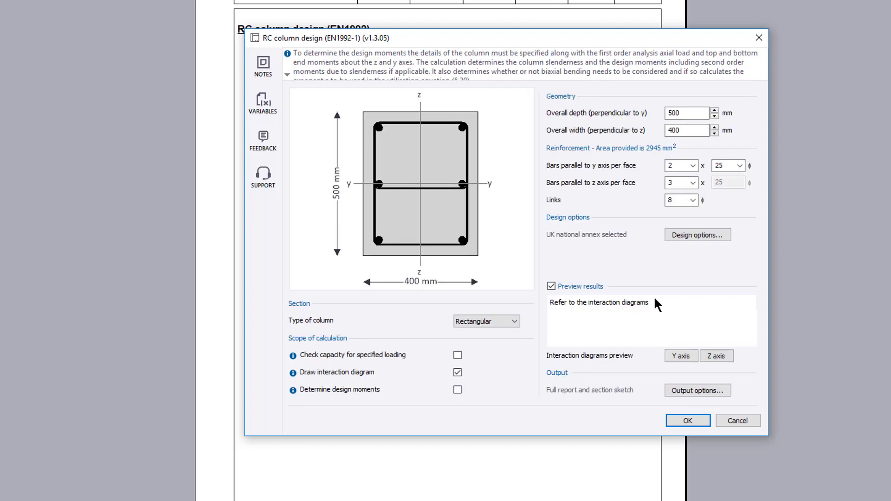
{"action": "left_click", "coordinate": [688, 357]}
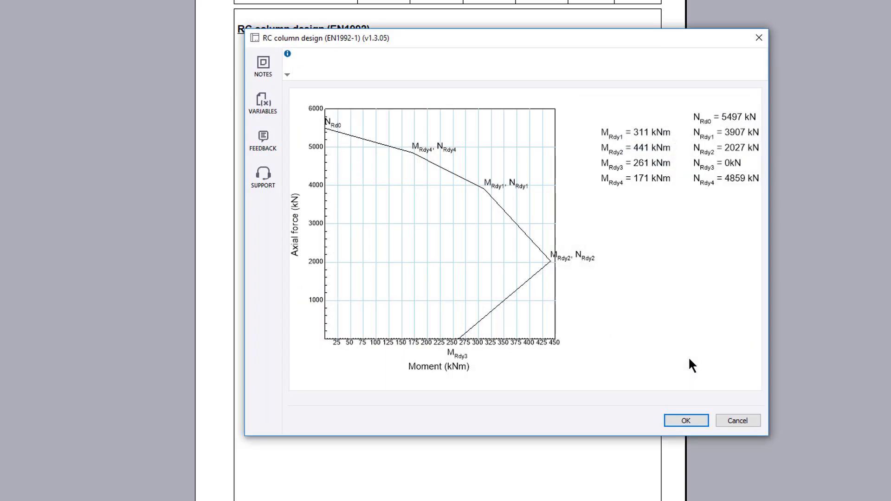
{"action": "left_click", "coordinate": [693, 416]}
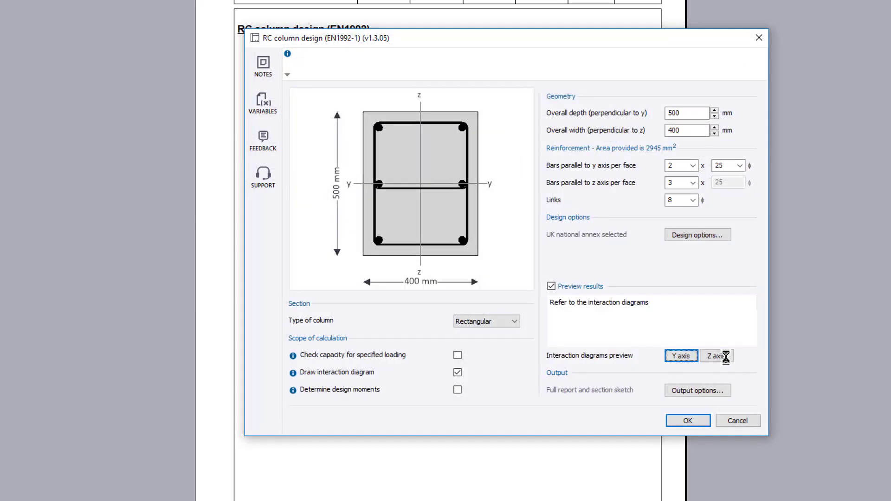
{"action": "left_click", "coordinate": [725, 355]}
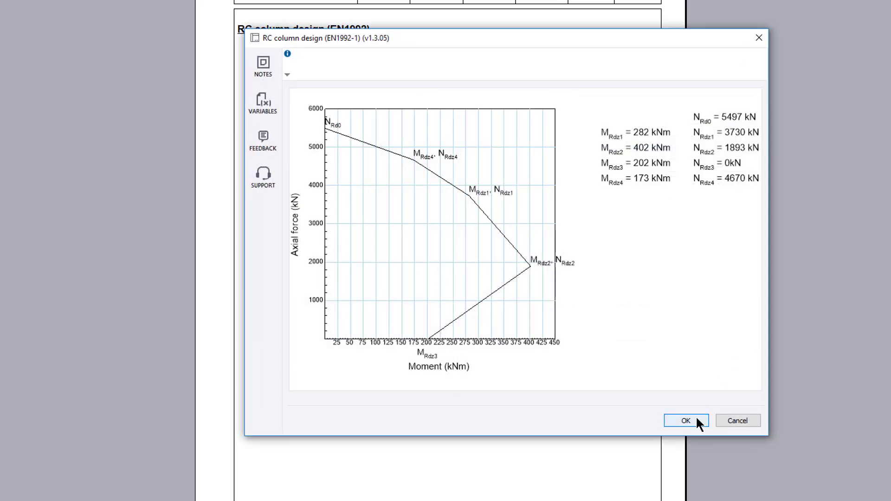
{"action": "left_click", "coordinate": [695, 417]}
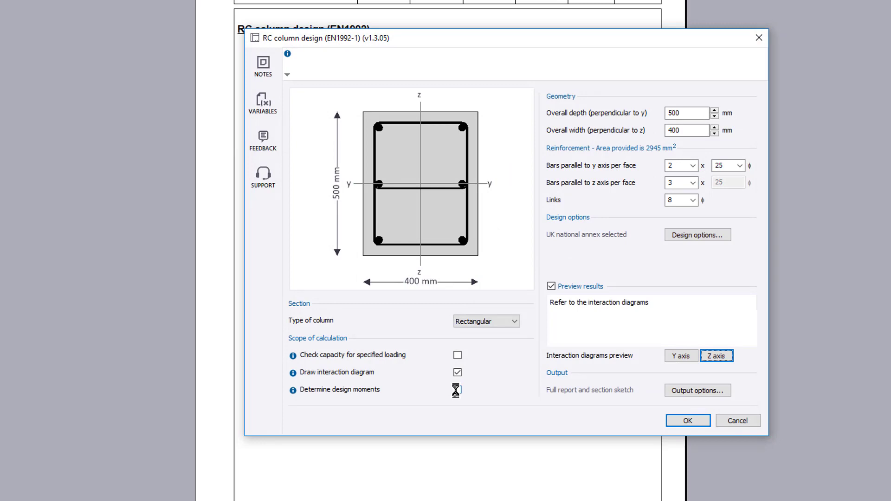
{"action": "left_click", "coordinate": [457, 390]}
Step: Enable Determine design moments and confirm details, giving 171 kNm about y and 94 kNm about z
{"action": "left_click", "coordinate": [457, 372]}
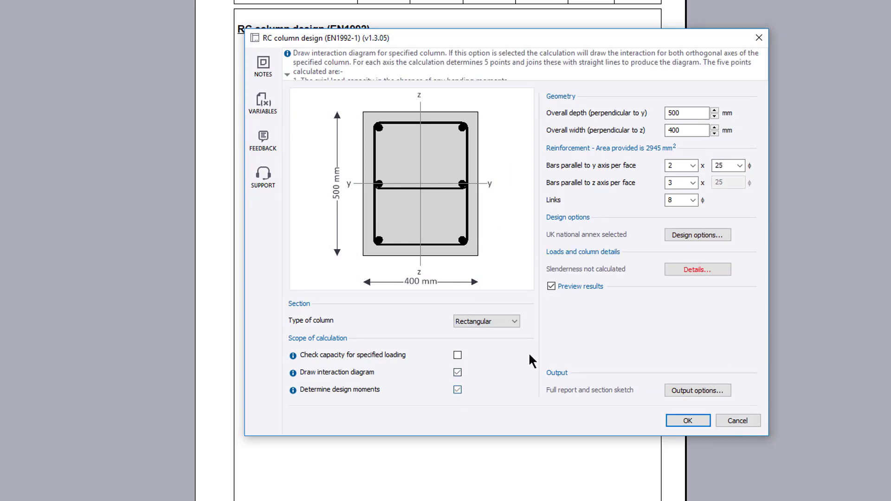
{"action": "left_click", "coordinate": [714, 267]}
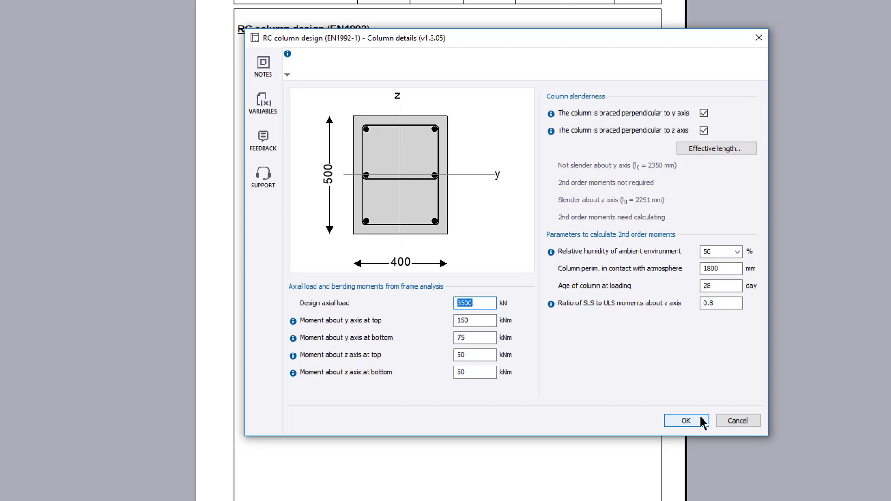
{"action": "left_click", "coordinate": [686, 420]}
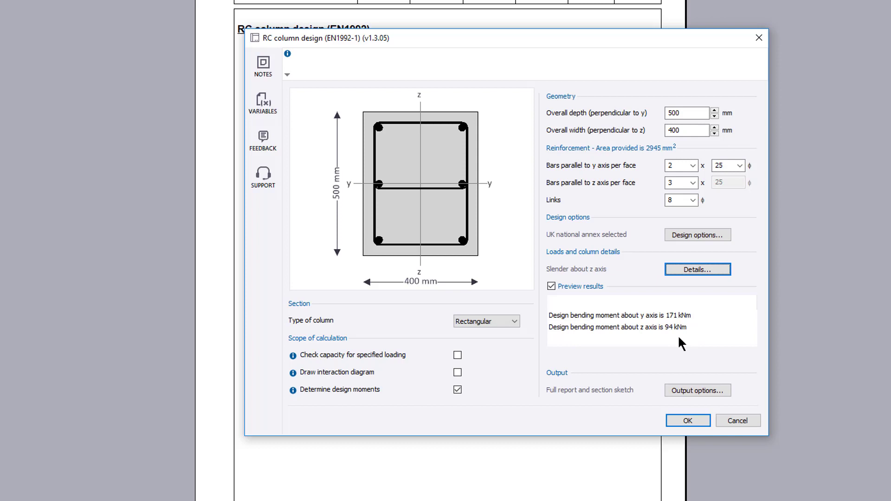
Step: Re-enable interaction diagrams, recalculate, and preview y and z diagrams with the design point
{"action": "left_click", "coordinate": [458, 372]}
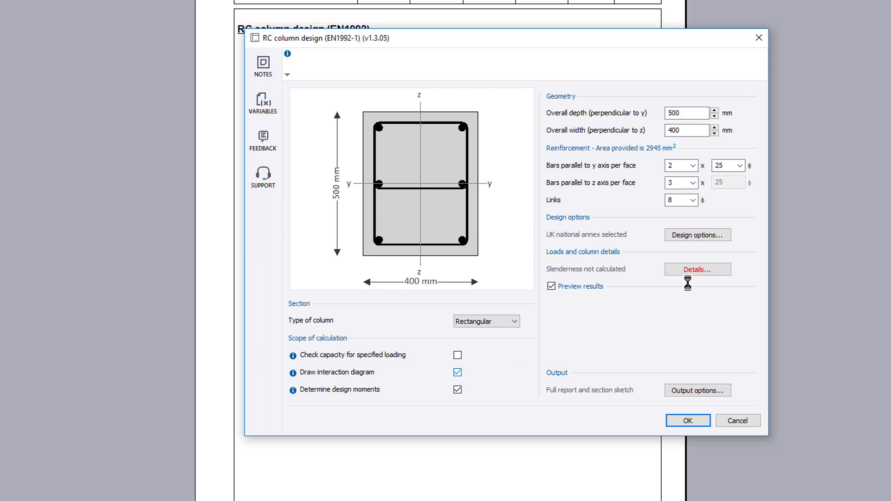
{"action": "left_click", "coordinate": [711, 265]}
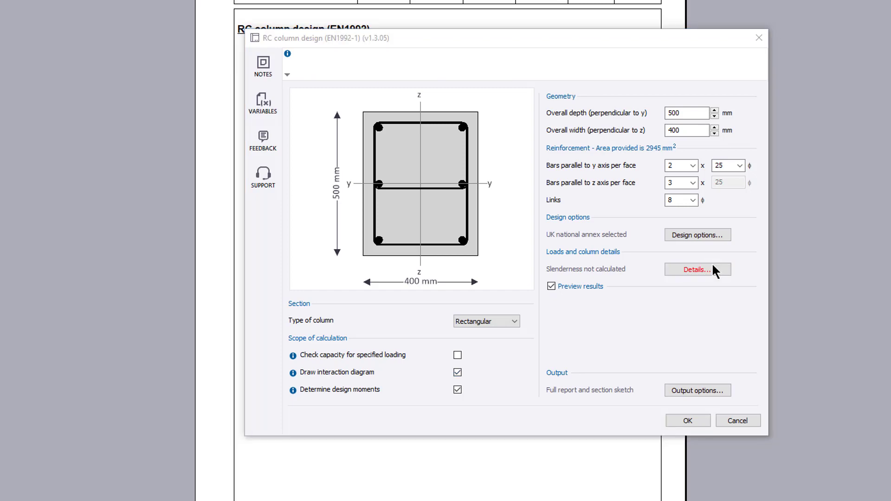
{"action": "left_click", "coordinate": [688, 420]}
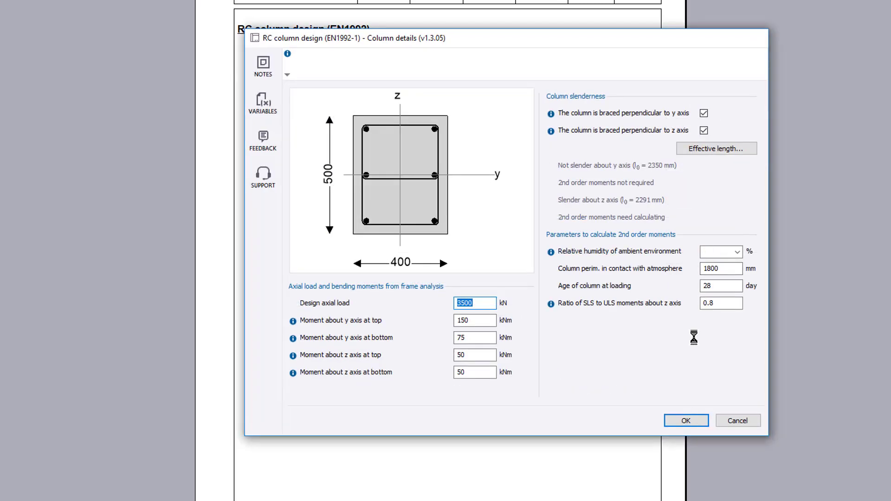
{"action": "left_click", "coordinate": [681, 356]}
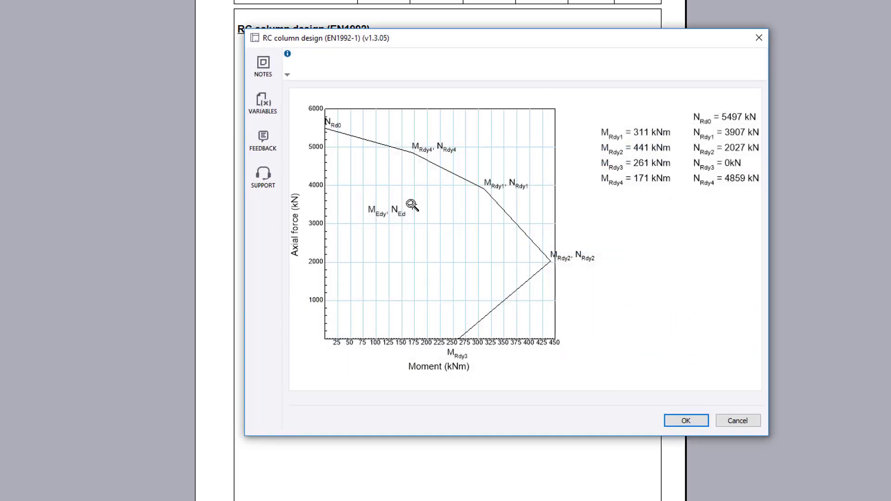
{"action": "left_click", "coordinate": [685, 420]}
{"action": "left_click", "coordinate": [719, 356]}
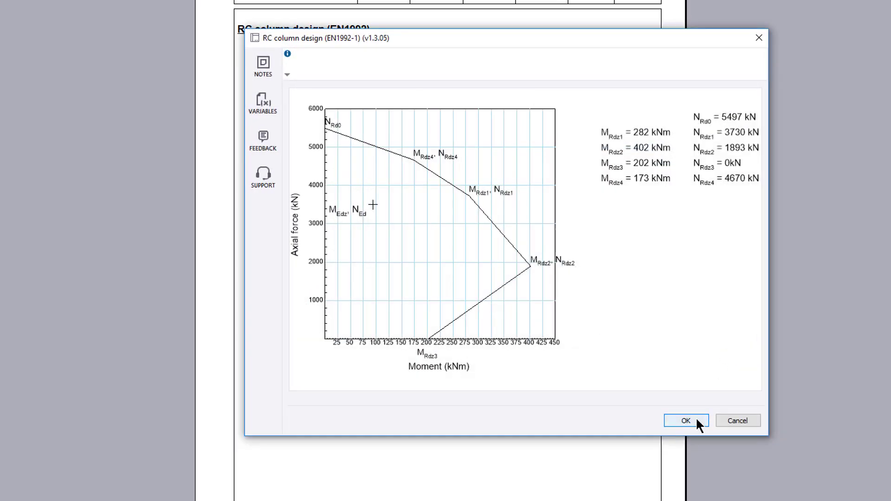
{"action": "left_click", "coordinate": [695, 418]}
Step: Keep full output detail, notes and the default calculation title, then run the column design calculation
{"action": "left_click", "coordinate": [718, 390]}
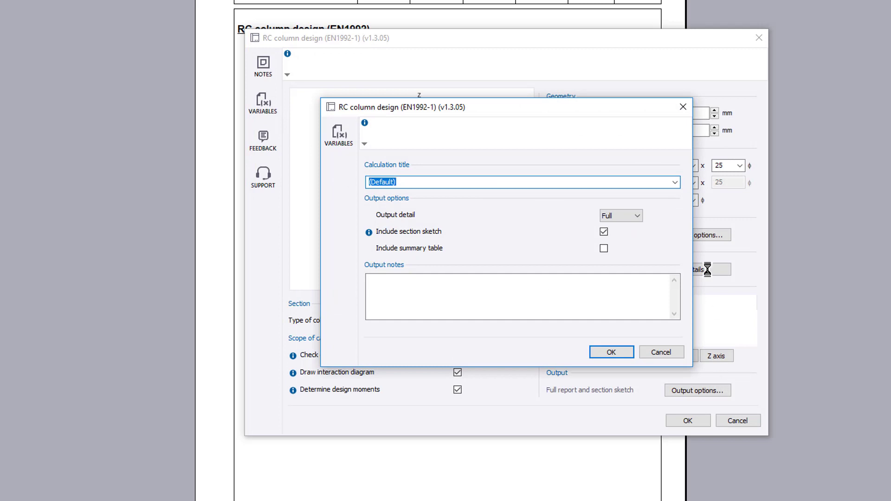
{"action": "left_click", "coordinate": [630, 216]}
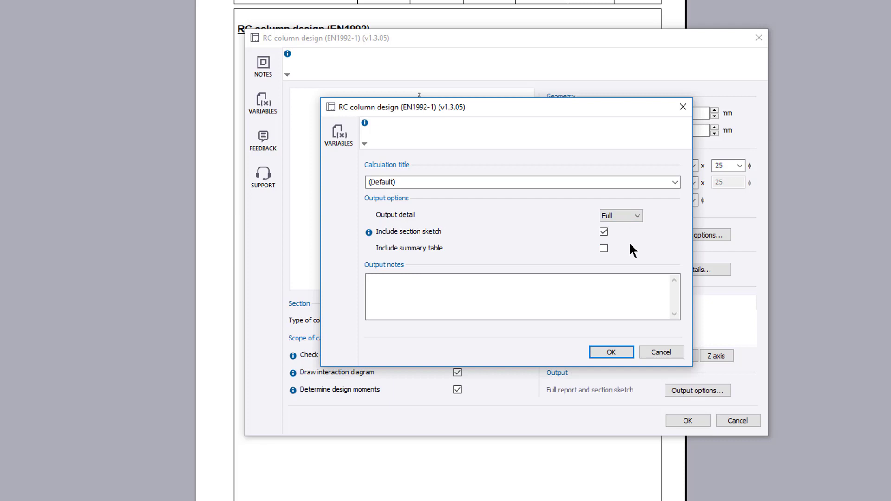
{"action": "left_click", "coordinate": [571, 281]}
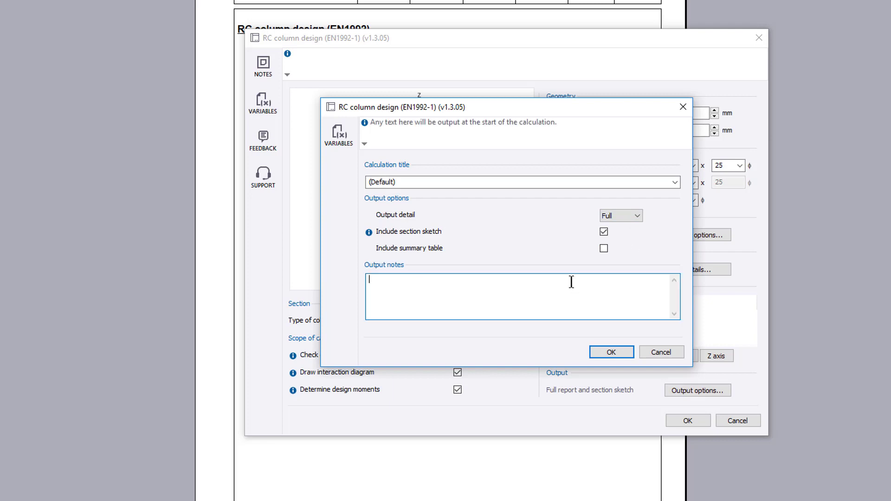
{"action": "left_click", "coordinate": [512, 181]}
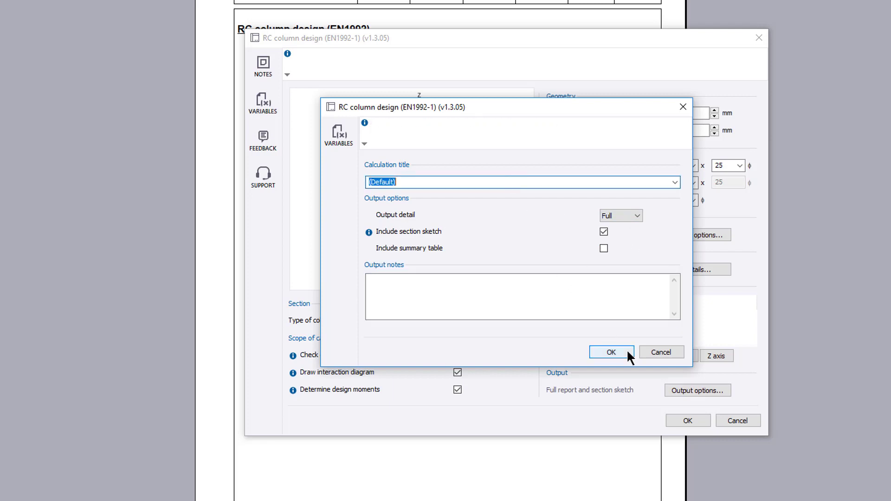
{"action": "left_click", "coordinate": [611, 353]}
{"action": "left_click", "coordinate": [700, 414]}
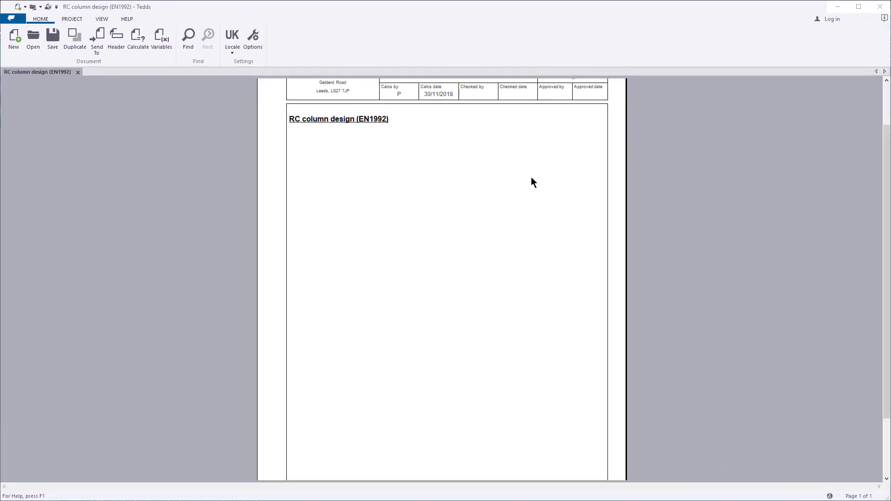
Step: Scroll through the 10-page report's loads, slenderness checks and moment-resistance calculations
{"action": "scroll", "coordinate": [439, 163], "scroll_direction": "down", "scroll_amount": 20}
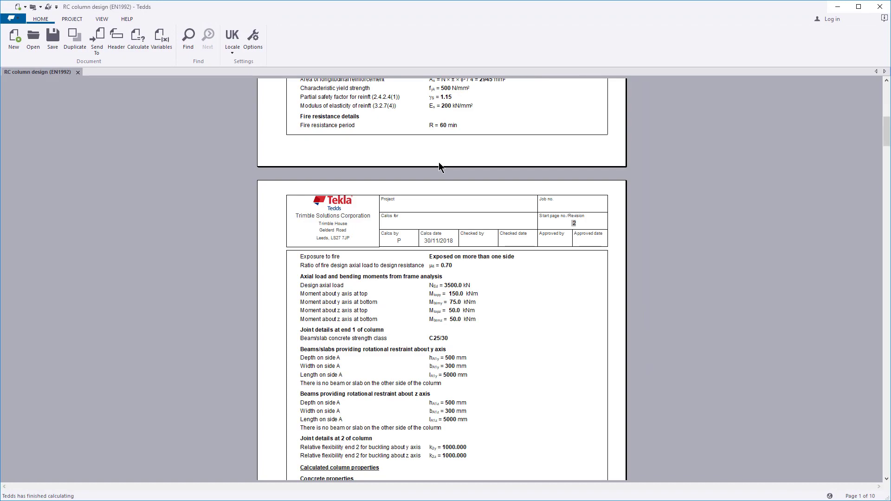
{"action": "scroll", "coordinate": [438, 162], "scroll_direction": "down", "scroll_amount": 20}
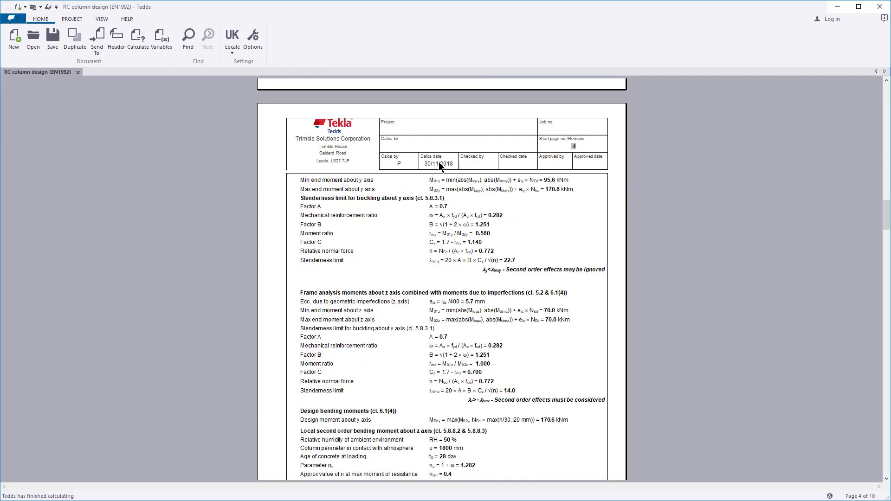
{"action": "scroll", "coordinate": [439, 163], "scroll_direction": "down", "scroll_amount": 15}
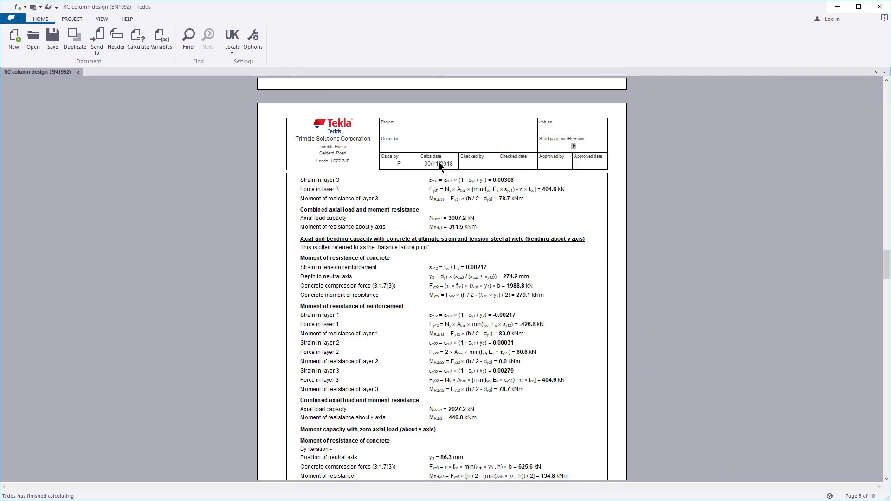
{"action": "scroll", "coordinate": [438, 165], "scroll_direction": "down", "scroll_amount": 20}
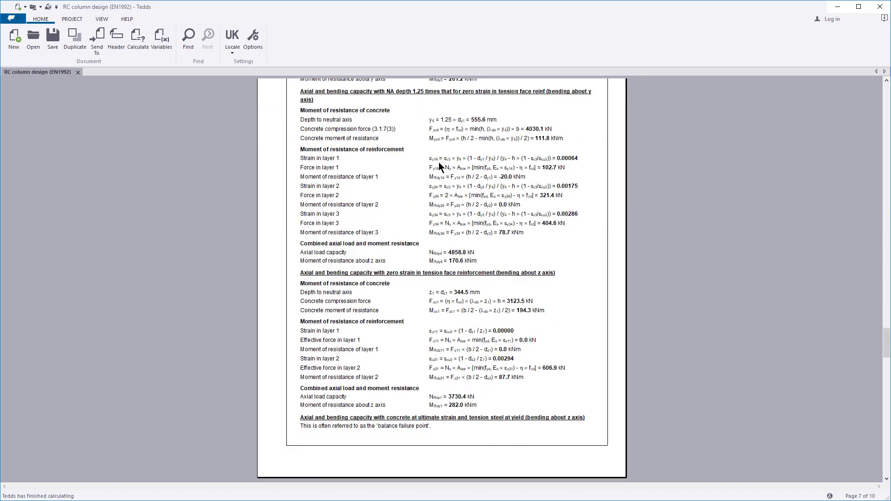